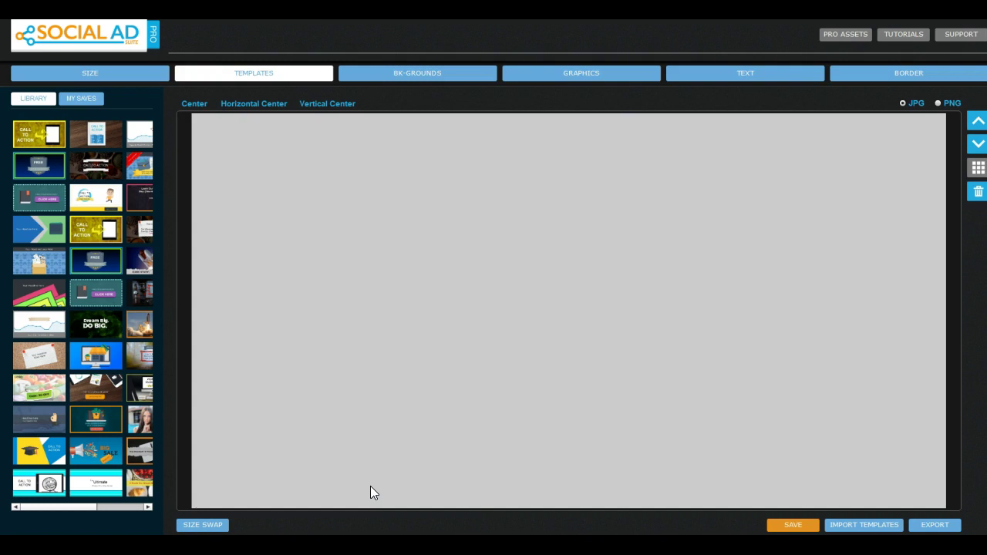
mouse_move(370, 486)
left_mouse_down()
mouse_move(384, 464)
mouse_move(399, 474)
left_mouse_up()
left_click(402, 465)
left_click(348, 474)
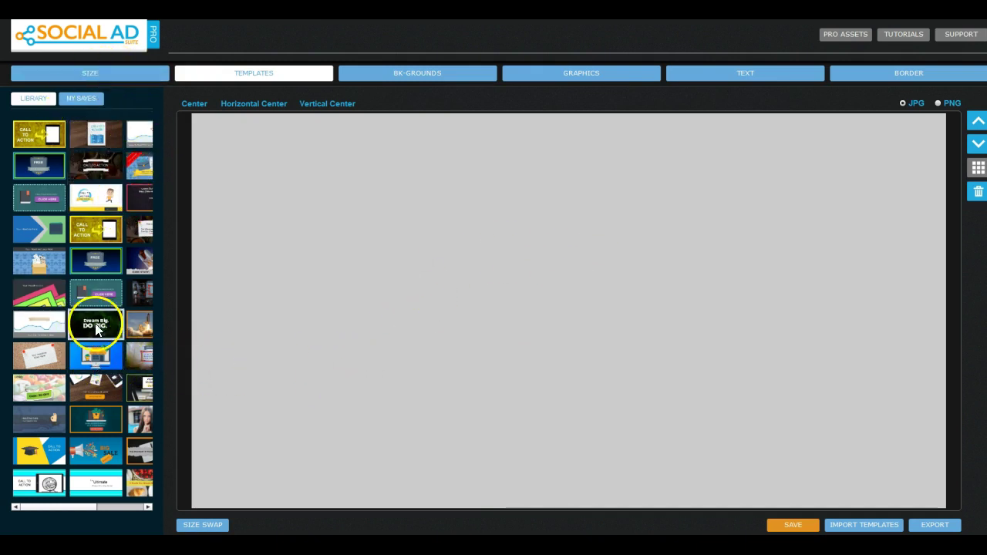
- Preview the "Call to Action Free Training" and "Top 10 (Topic) of 2016" library templates and browse further through the template library
left_click(96, 207)
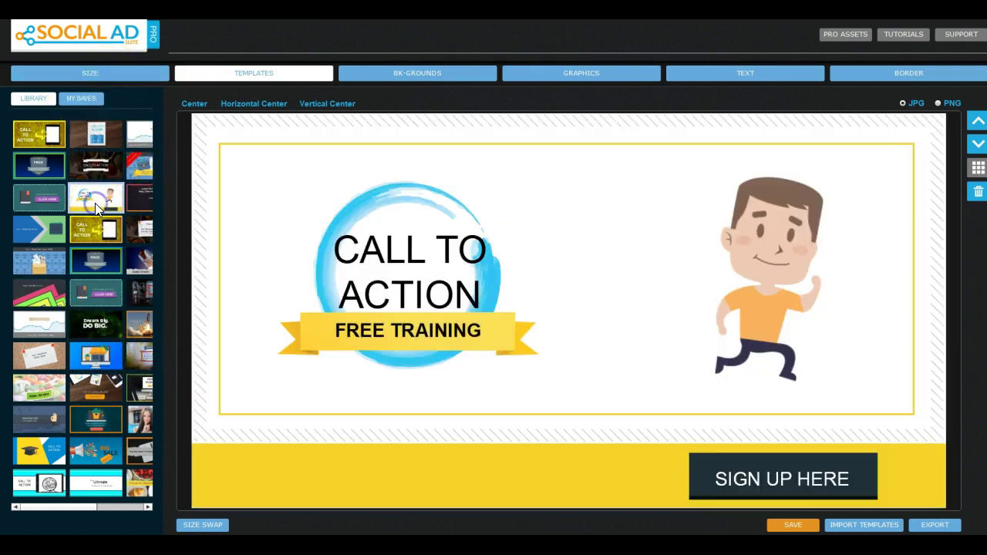
left_click(92, 406)
left_click(88, 389)
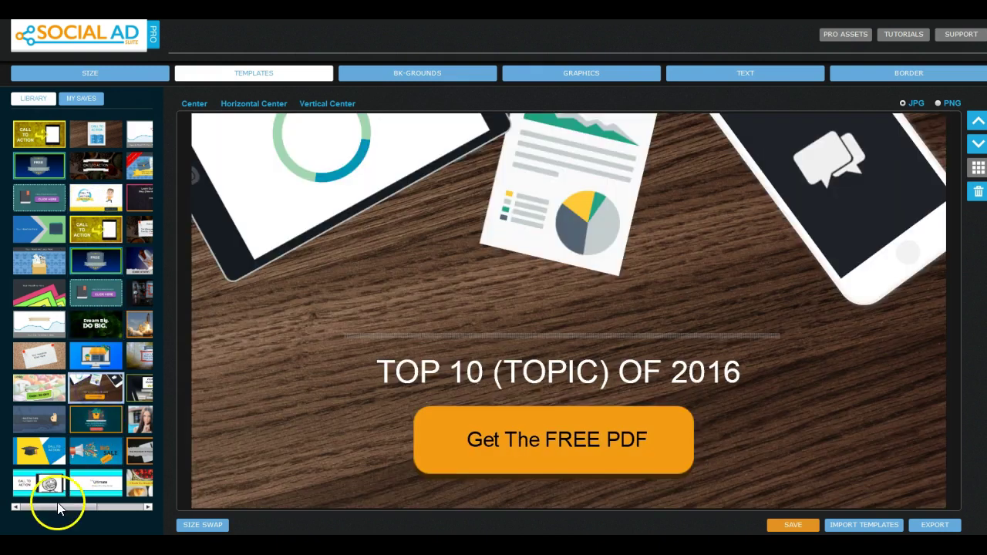
left_click_drag(60, 506, 109, 509)
- Preview several lead magnet designs with blank browser windows among the saved templates
left_click(86, 98)
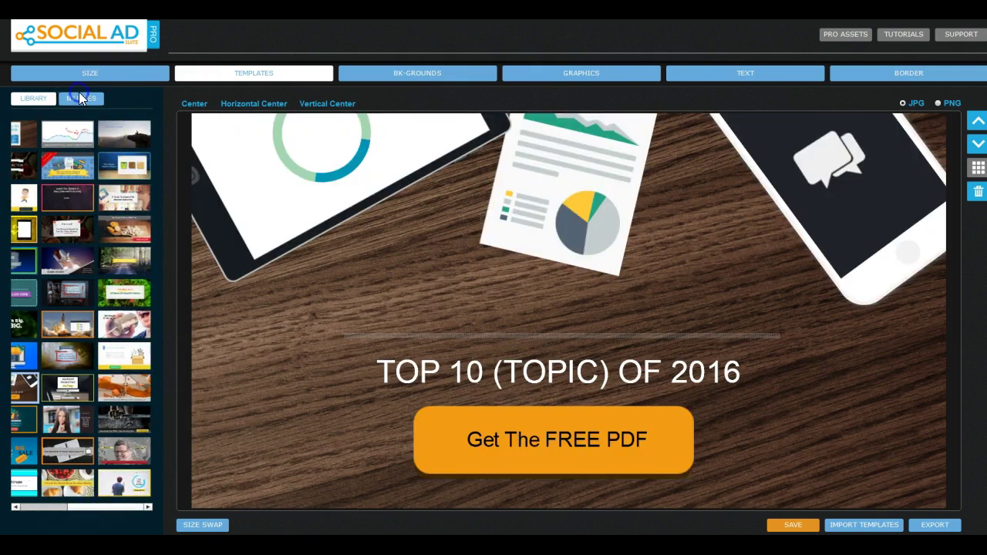
left_click(92, 494)
left_click_drag(54, 507, 133, 508)
left_click(86, 420)
left_click(85, 324)
left_click(88, 203)
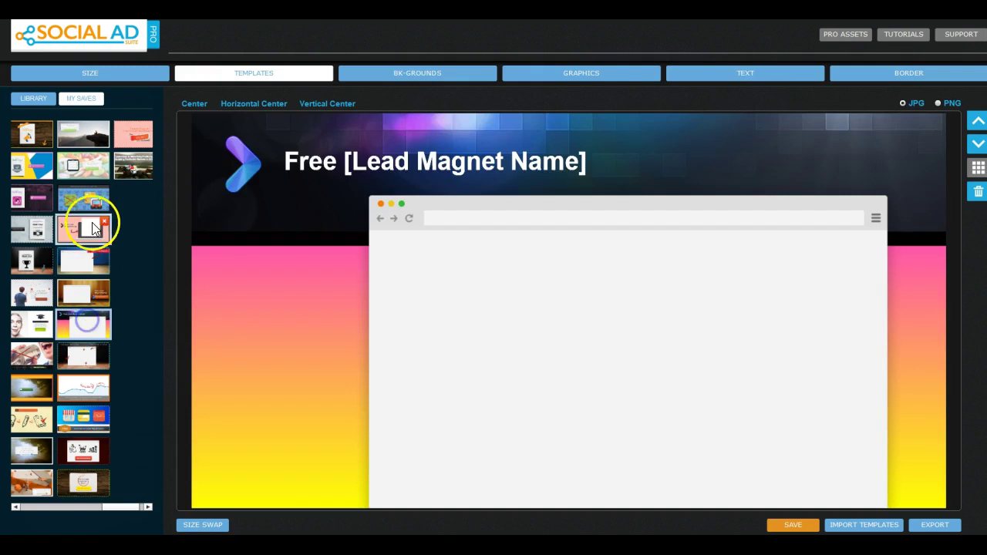
left_click(92, 233)
left_click(91, 262)
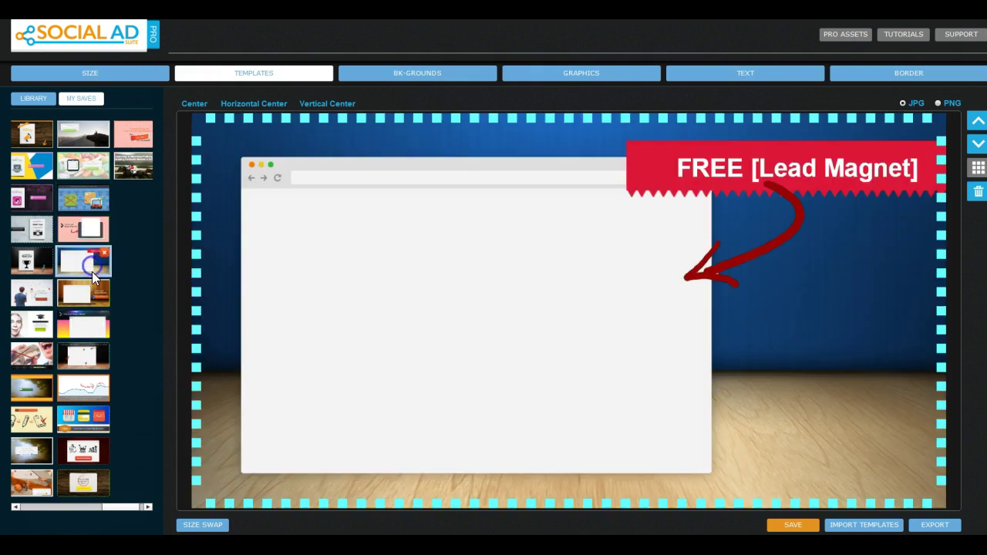
left_click(89, 294)
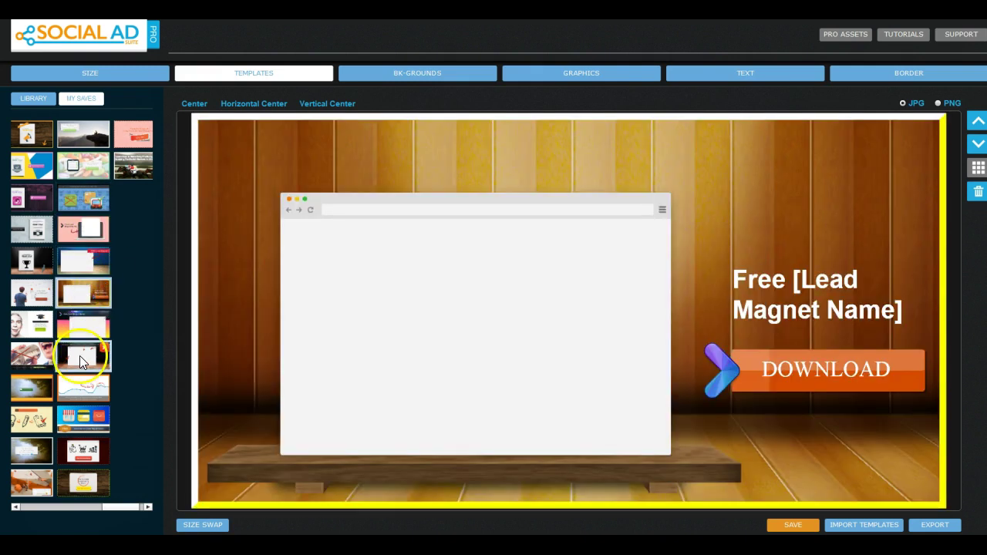
- Load the saved tin-can template about client outreach and move its "We Can Help." text up over the photo
left_click(36, 357)
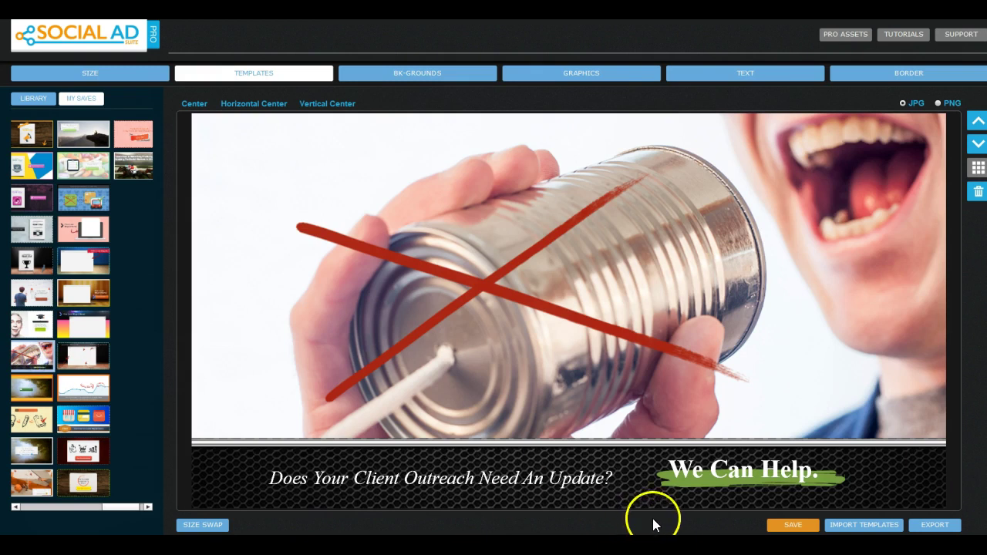
left_click(671, 468)
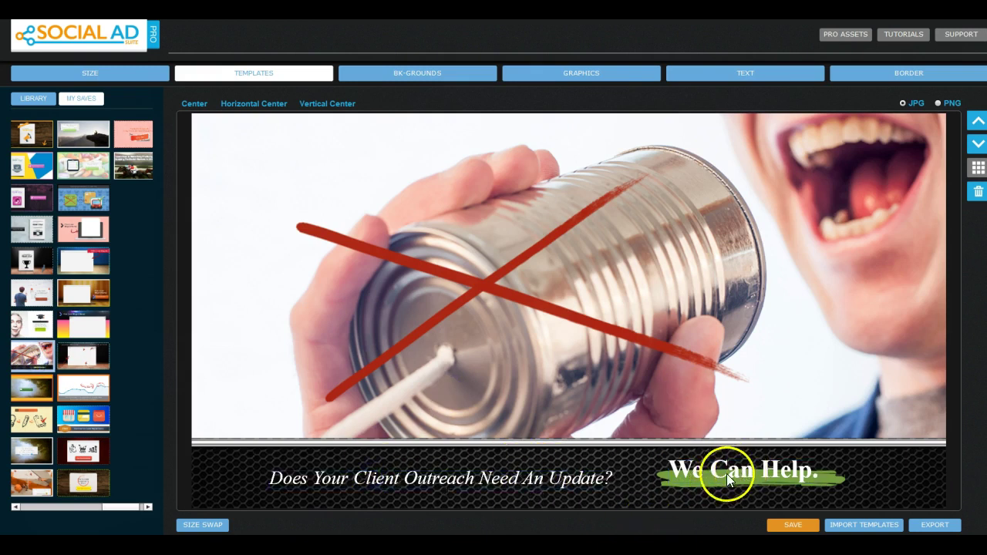
left_click_drag(726, 474, 597, 340)
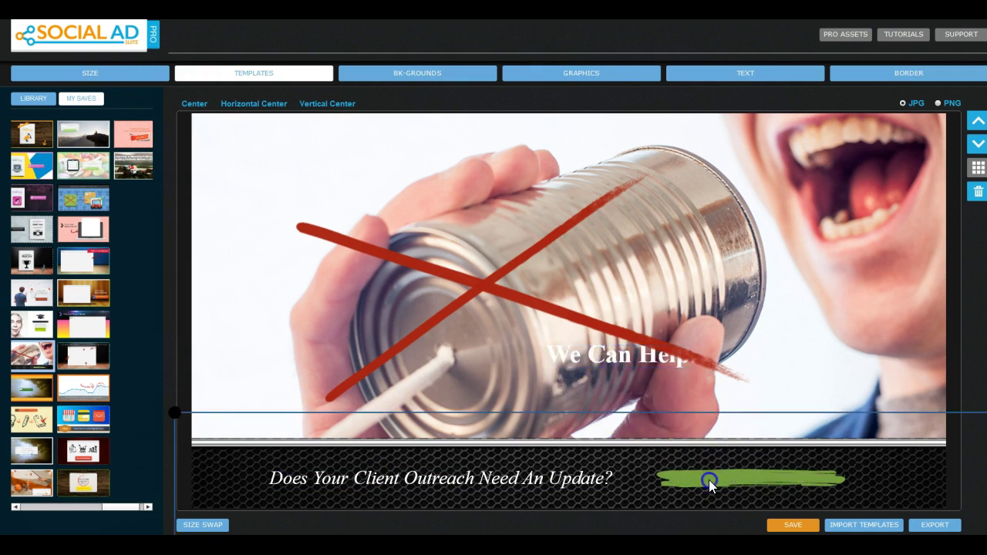
- Move the green brush stroke up onto the photo's lower edge and rotate it until it is nearly vertical
mouse_move(707, 480)
left_mouse_down()
mouse_move(617, 476)
mouse_move(645, 455)
mouse_move(649, 466)
left_mouse_up()
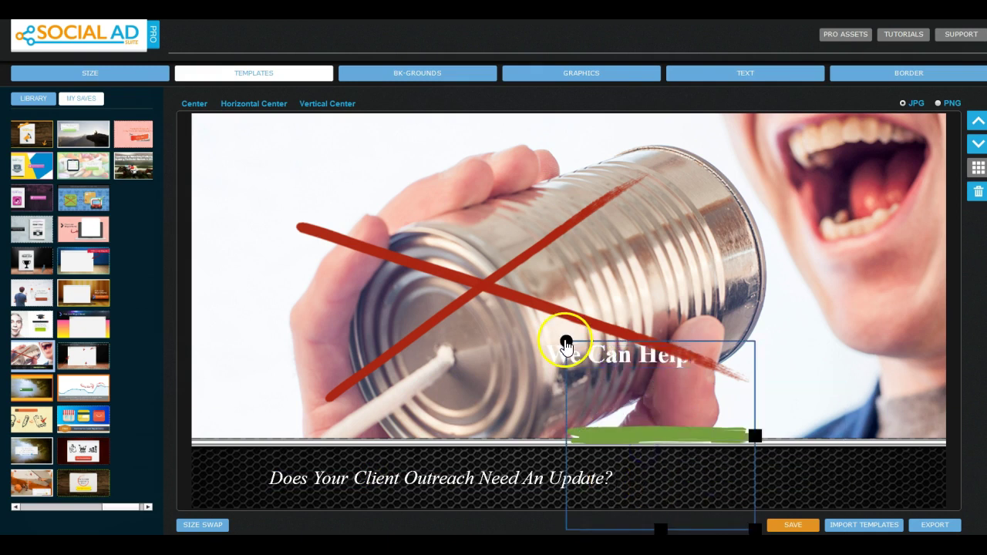
mouse_move(566, 341)
left_mouse_down()
mouse_move(525, 388)
mouse_move(710, 374)
left_mouse_up()
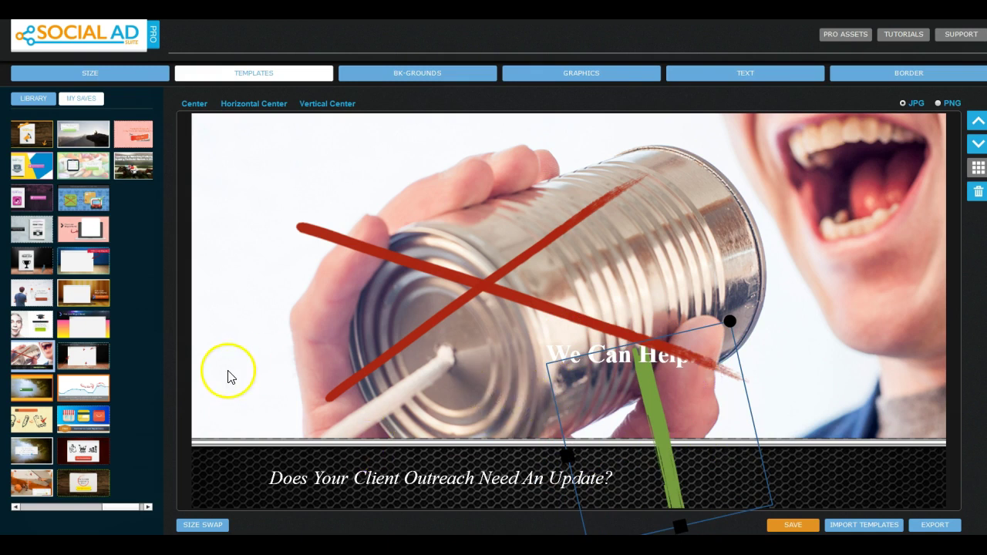
mouse_move(108, 172)
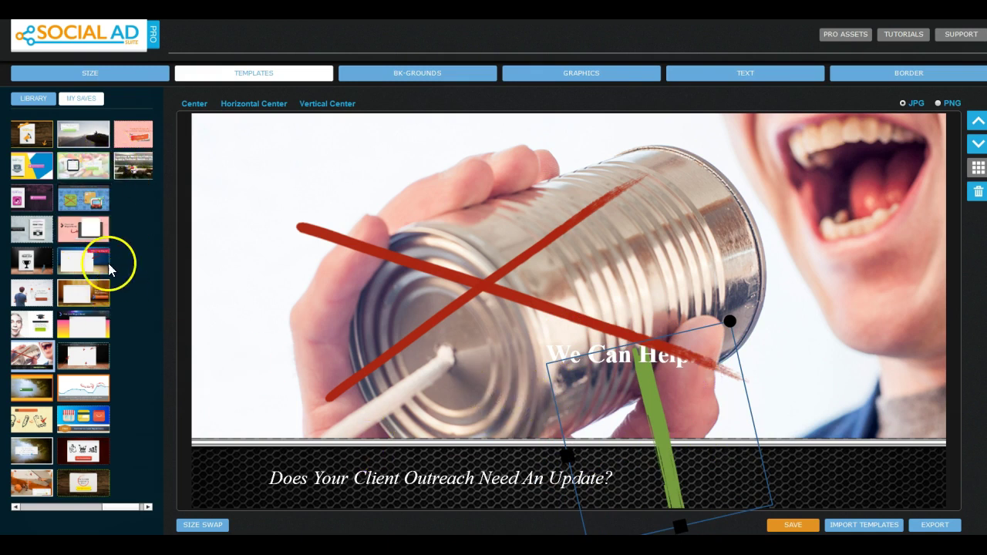
mouse_move(112, 205)
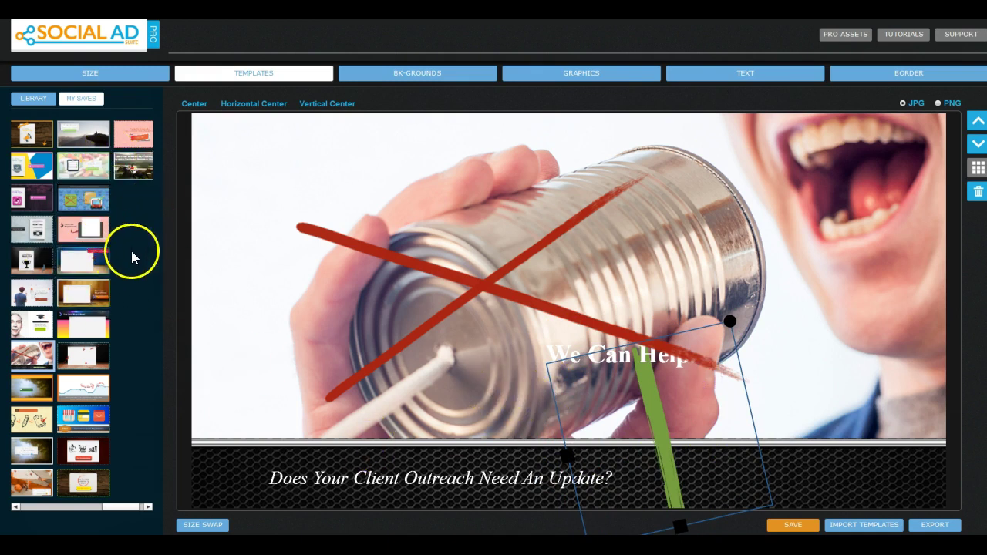
mouse_move(99, 424)
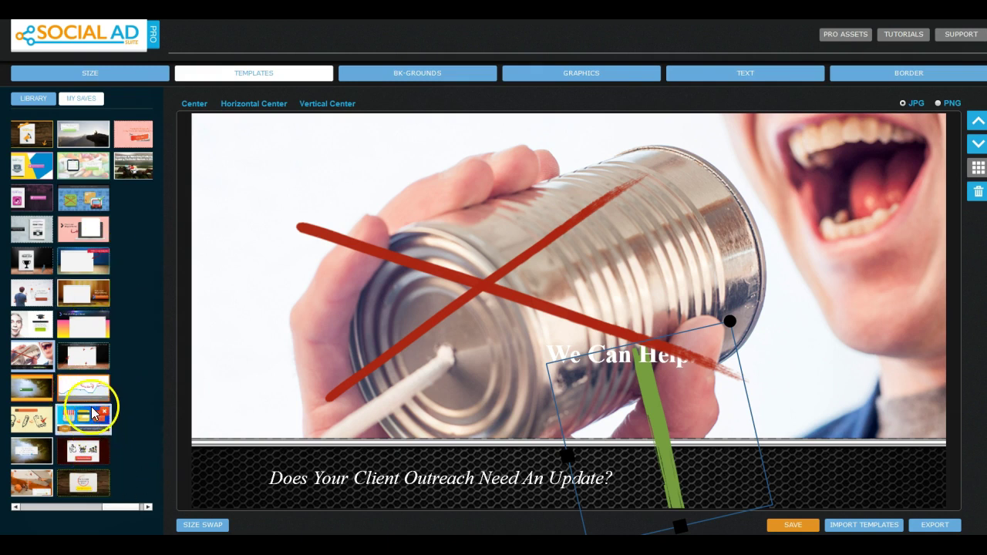
- Apply the dark magenta textured library background and look through the uploaded background images
left_click(388, 81)
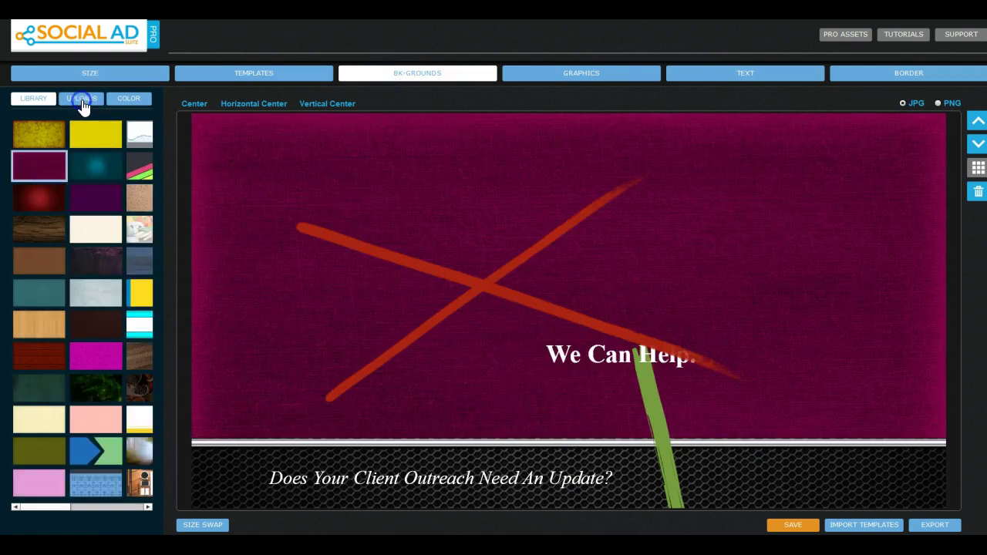
left_click(82, 99)
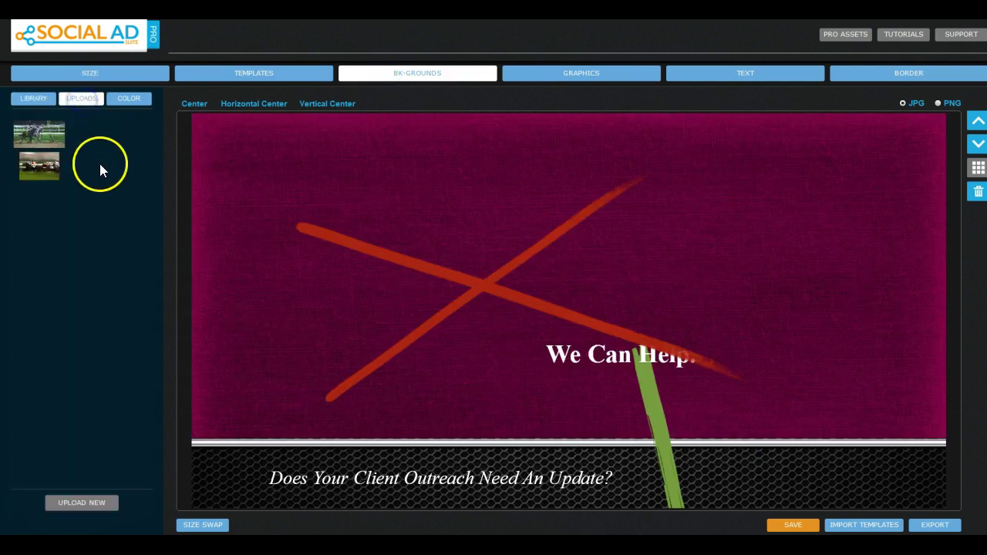
left_click(31, 101)
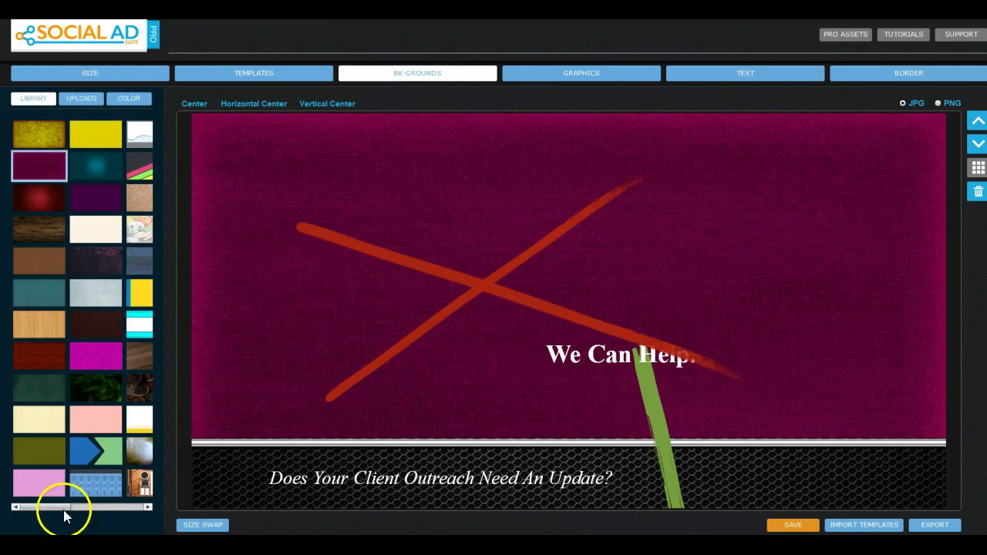
- Try several library photo backgrounds, including the space shuttle, and apply the woman on grass with fake moustache and glasses
left_click_drag(64, 509, 95, 509)
scroll(76, 482, "right", 2)
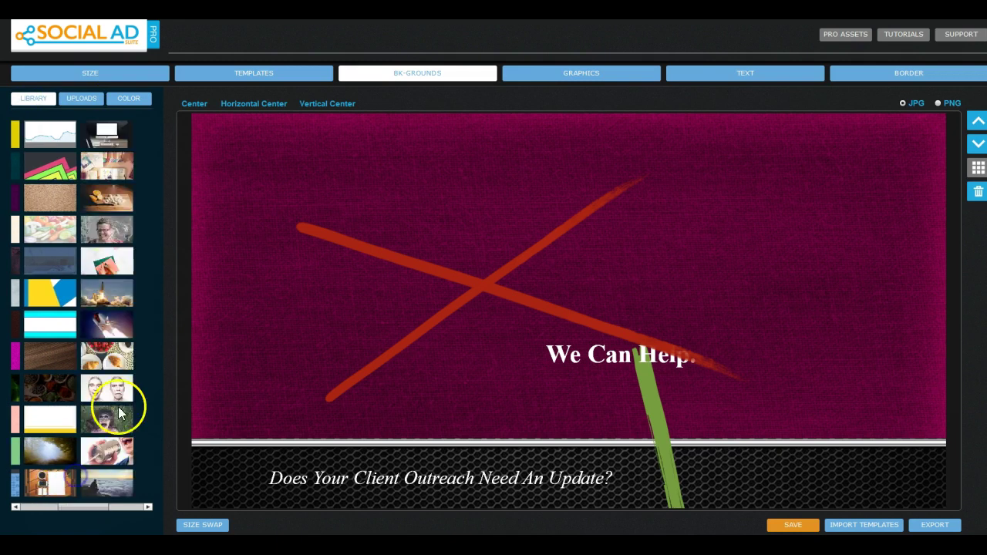
left_click(119, 272)
left_click(114, 293)
left_click(114, 325)
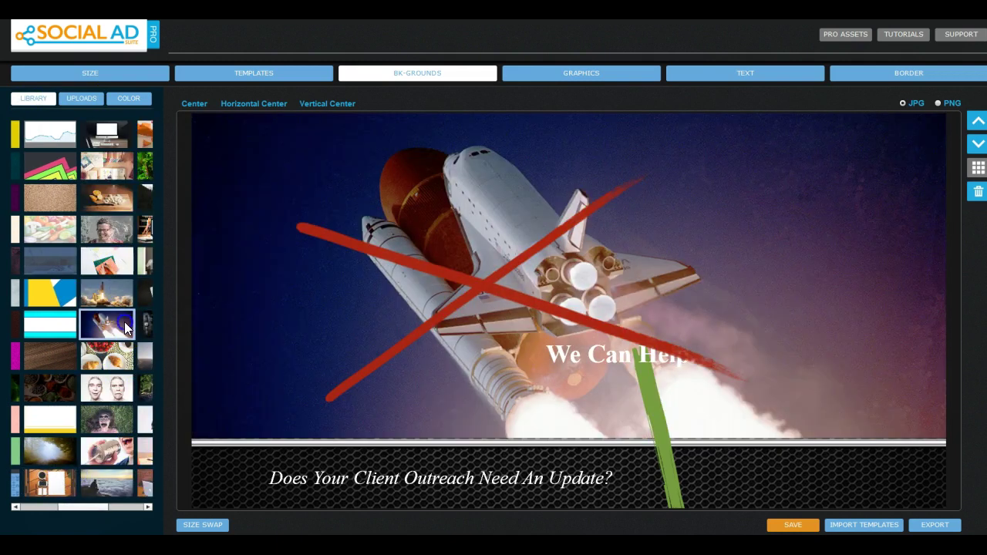
left_click(129, 383)
left_click(118, 416)
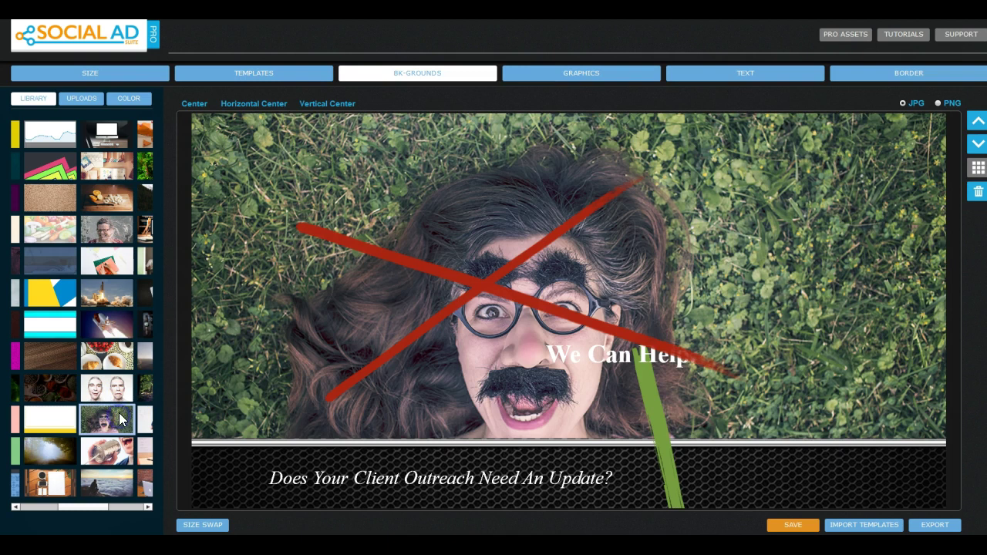
- Browse the graphics library's icon collection, from the school and business icons through to the holiday and payment icons
left_click(566, 74)
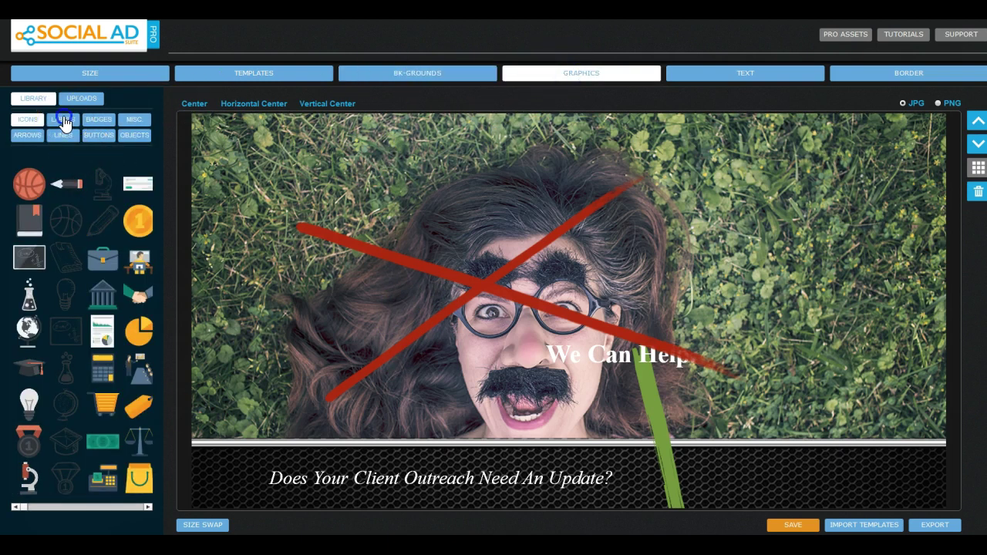
left_click(65, 120)
left_click(29, 120)
left_click(148, 507)
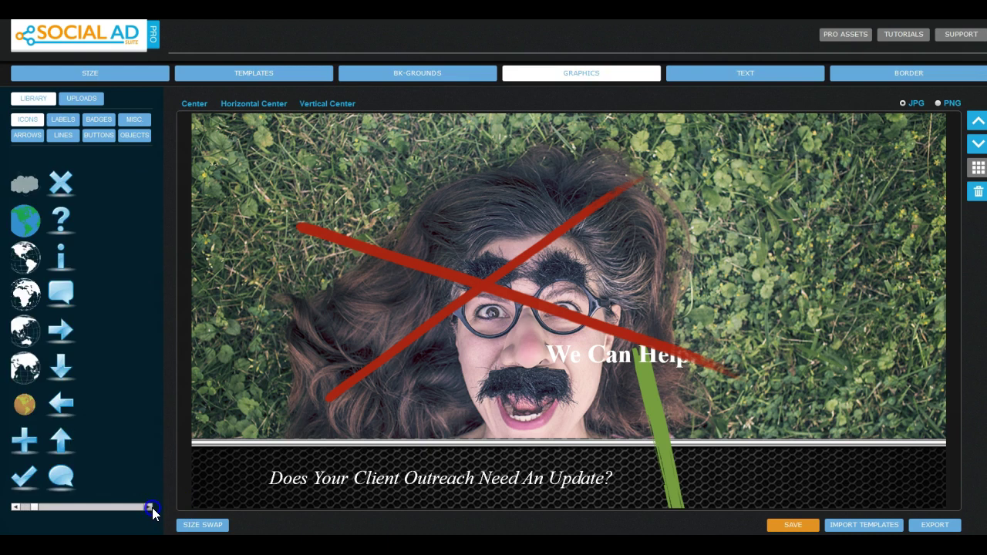
left_click(150, 507)
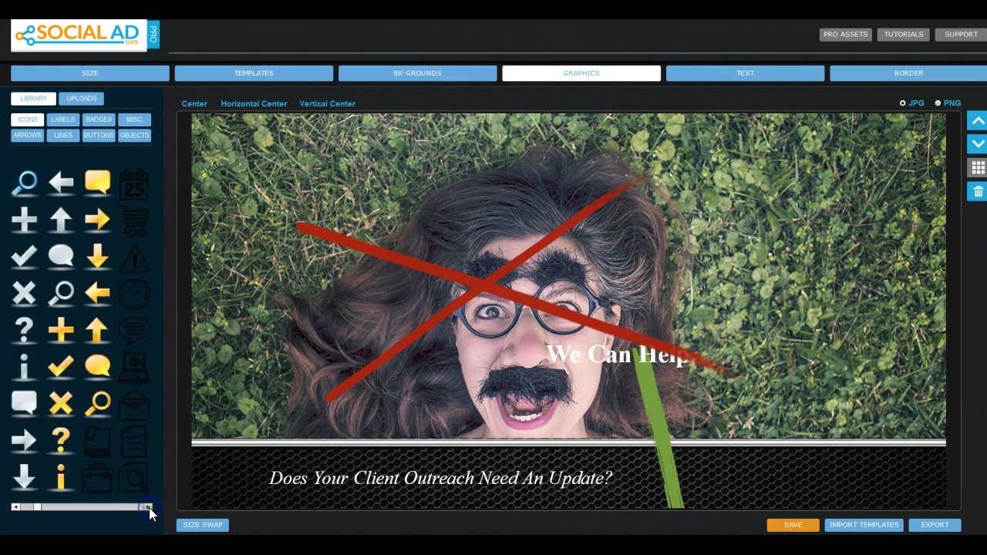
left_click(148, 508)
left_click(149, 507)
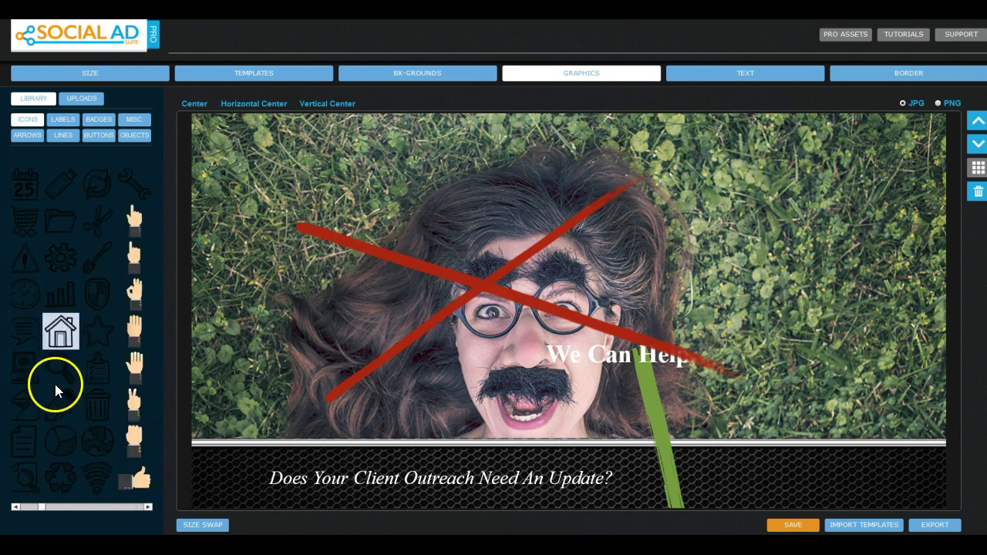
left_click_drag(44, 505, 48, 507)
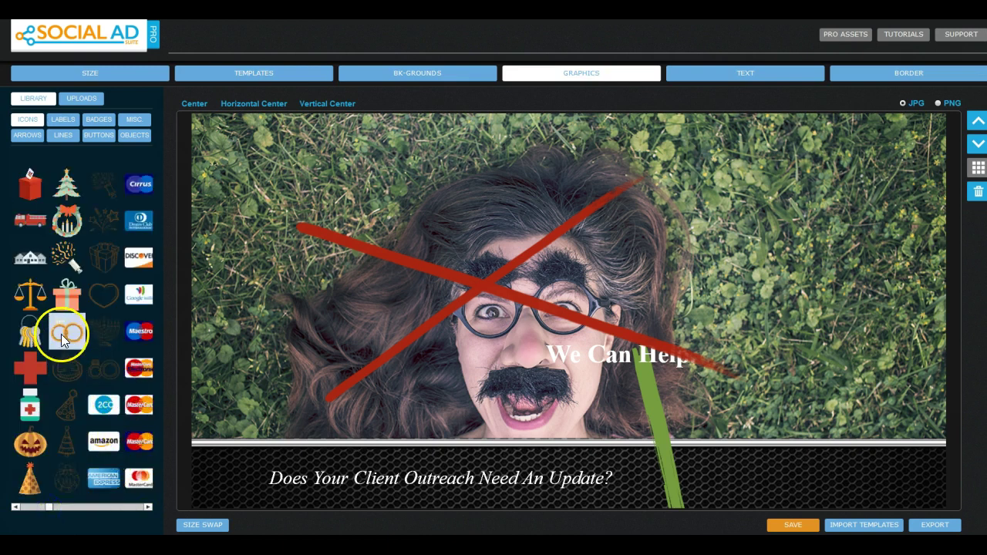
left_click_drag(49, 506, 27, 509)
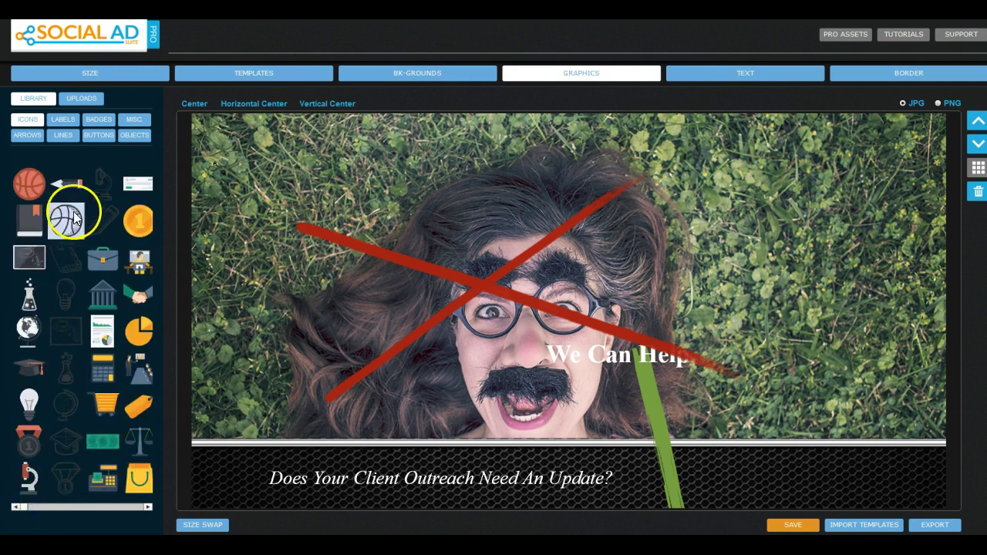
- Add the handshake icon to the design, place it in the canvas's upper-left corner and shrink it
left_click(138, 299)
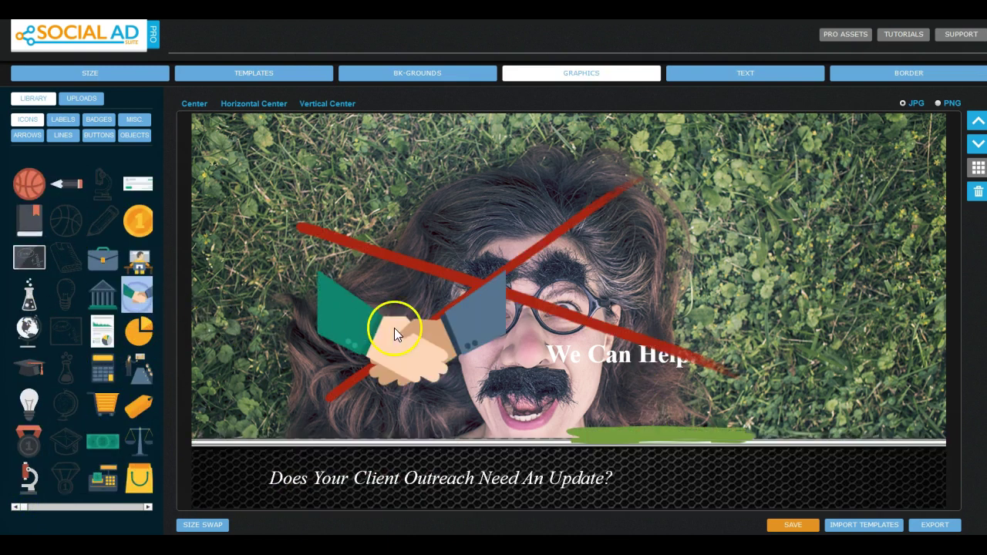
left_click_drag(397, 339, 297, 213)
left_click_drag(405, 301, 335, 226)
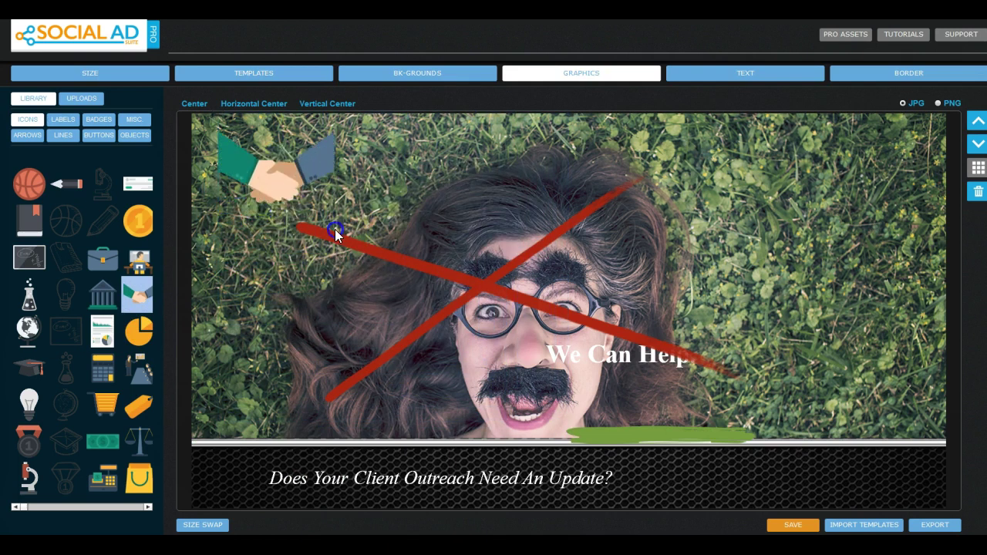
- Select the "We Can Help." text layer and move it left, beside the woman's face
left_click(754, 80)
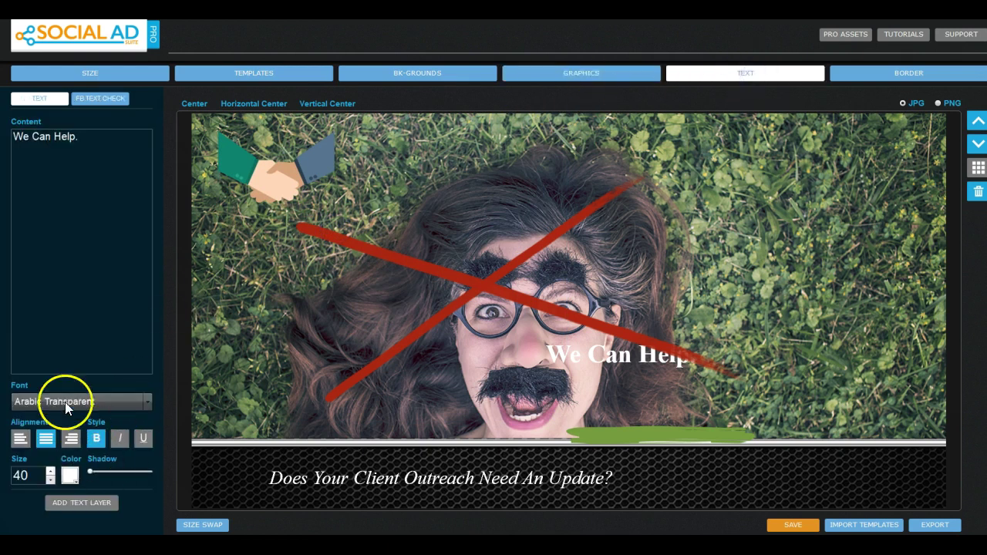
left_click(84, 180)
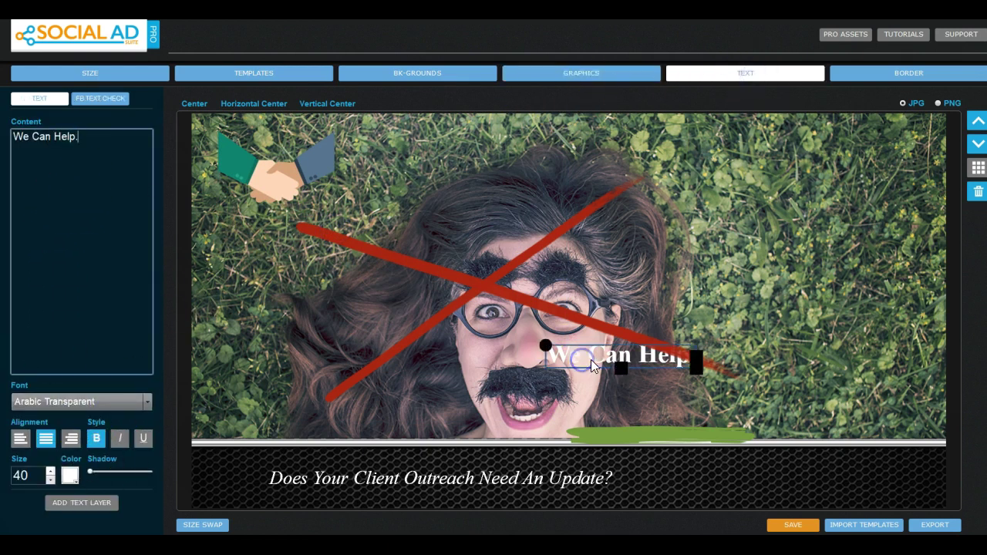
left_click_drag(567, 355, 353, 323)
left_click(880, 77)
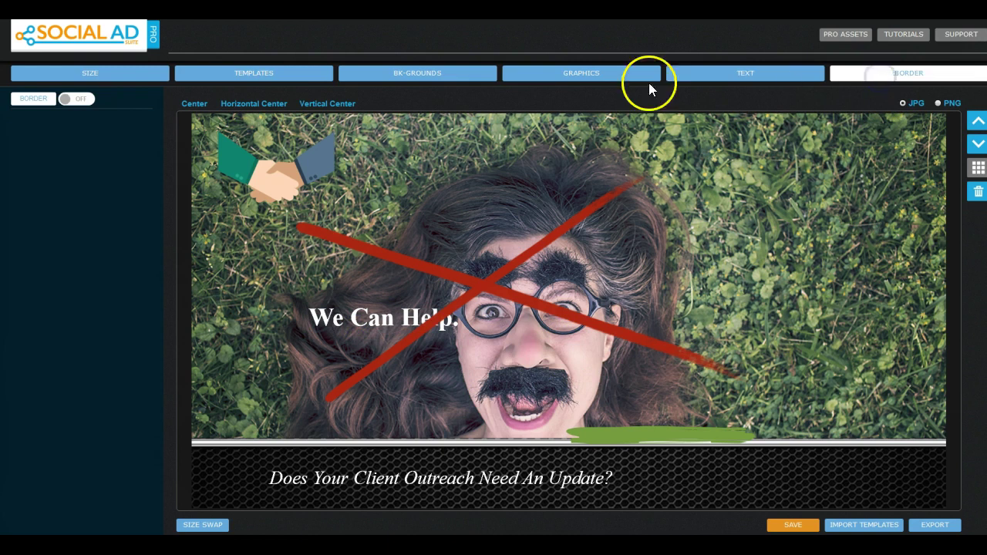
left_click(729, 77)
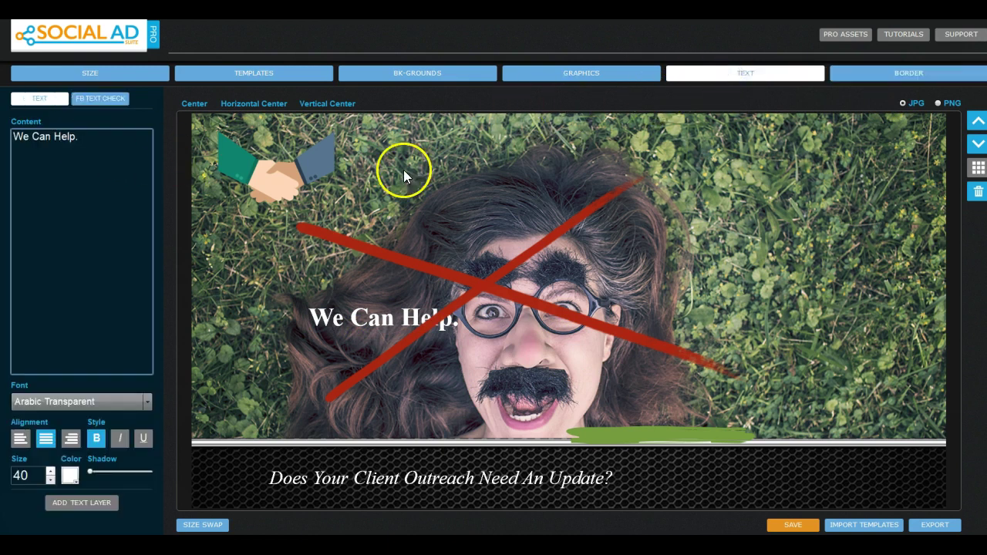
left_click(616, 77)
- Load the saved line-chart template with the orange border and the caption about adding 100 engaged and active subscribers
left_click(275, 83)
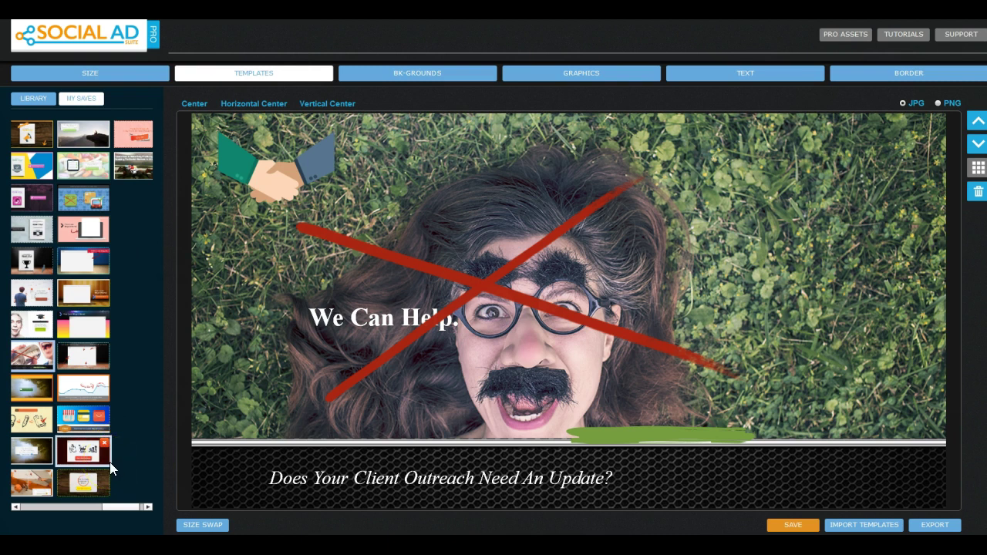
left_click(89, 397)
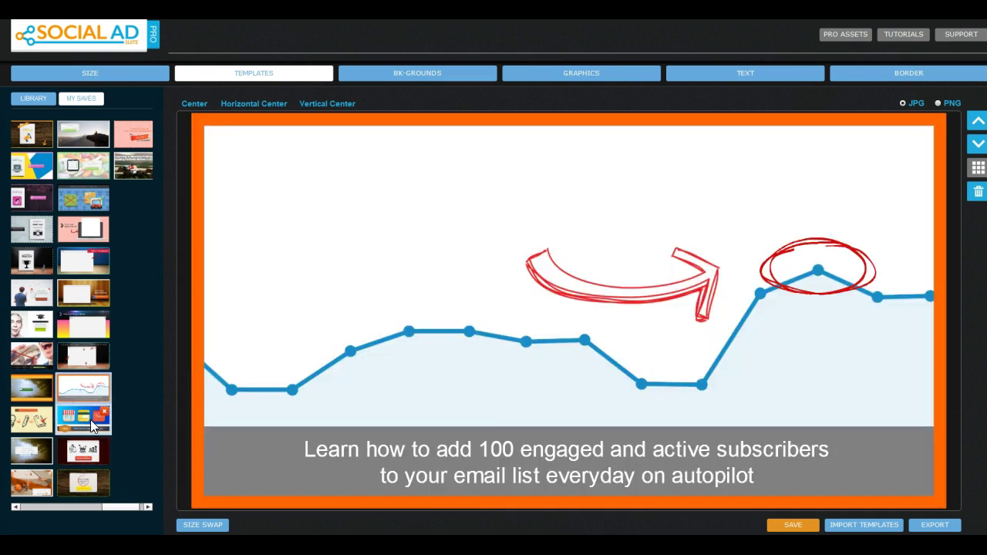
- Preview the saved templates from the red "Get Started Now" and [Topic] guidebook designs to the Amazon self-publishing one, selecting its headline banner
left_click(91, 420)
left_click(93, 455)
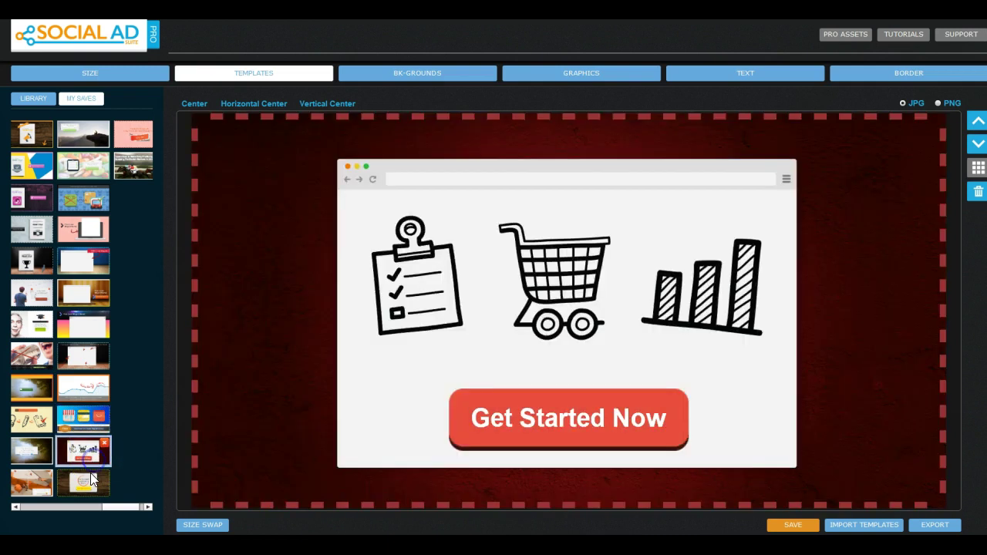
left_click(88, 477)
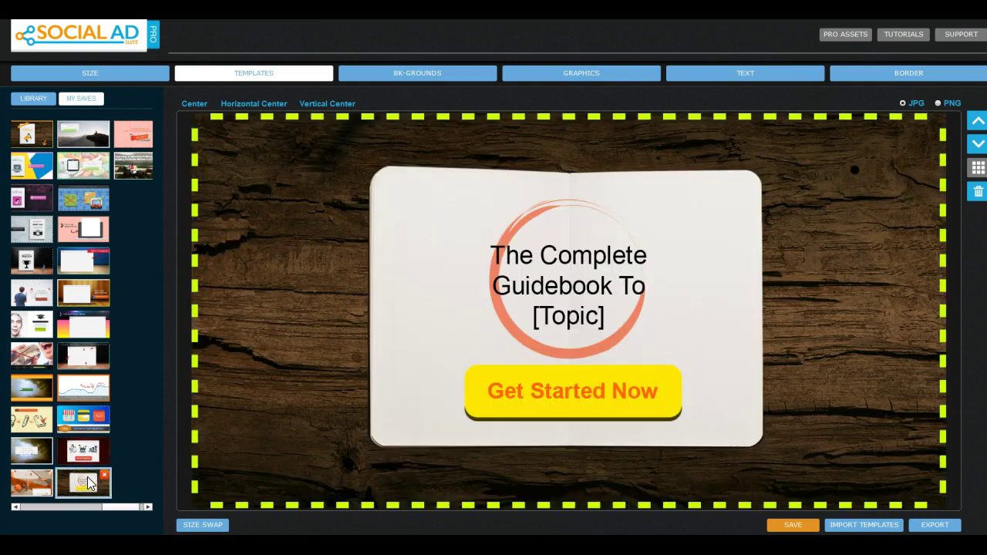
left_click(38, 423)
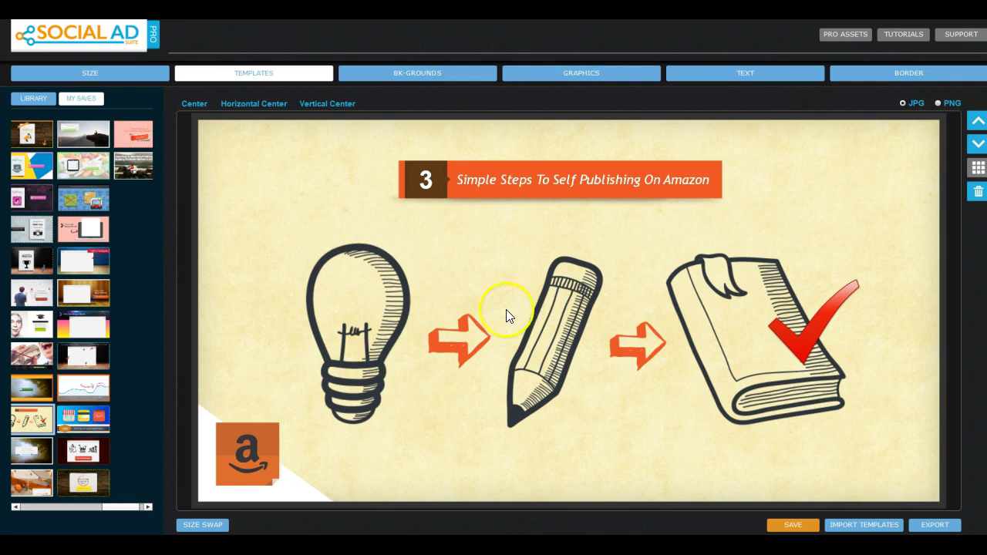
left_click(485, 174)
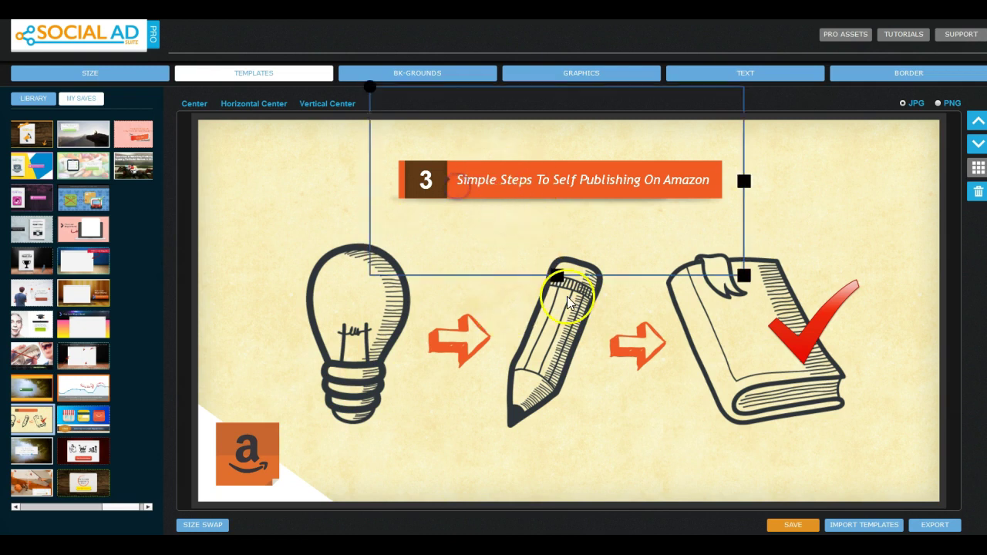
left_click(560, 468)
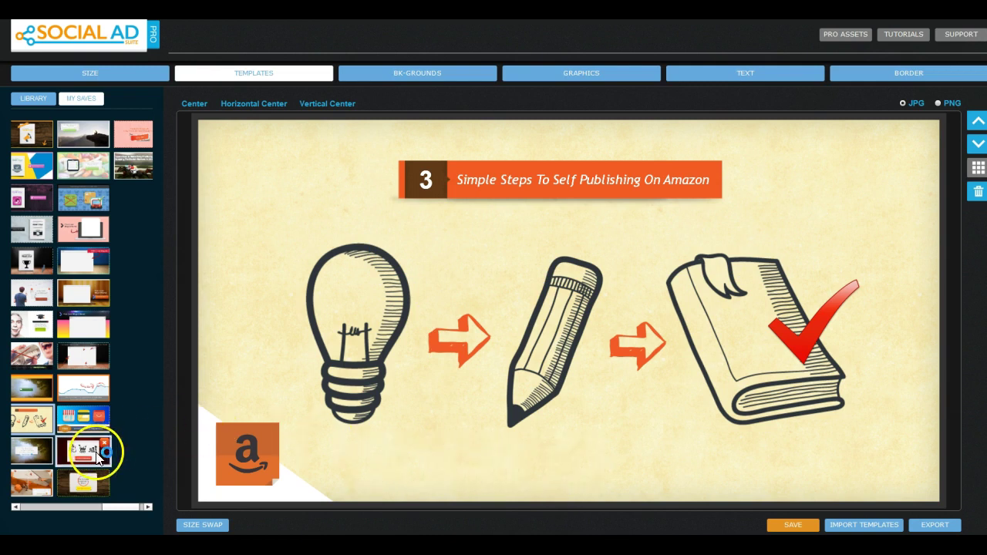
- Load the saved "The Almost Magic Way To [Your Topic]" template and shift its headline slightly left on the blue band
mouse_move(90, 490)
left_click_drag(116, 509, 62, 509)
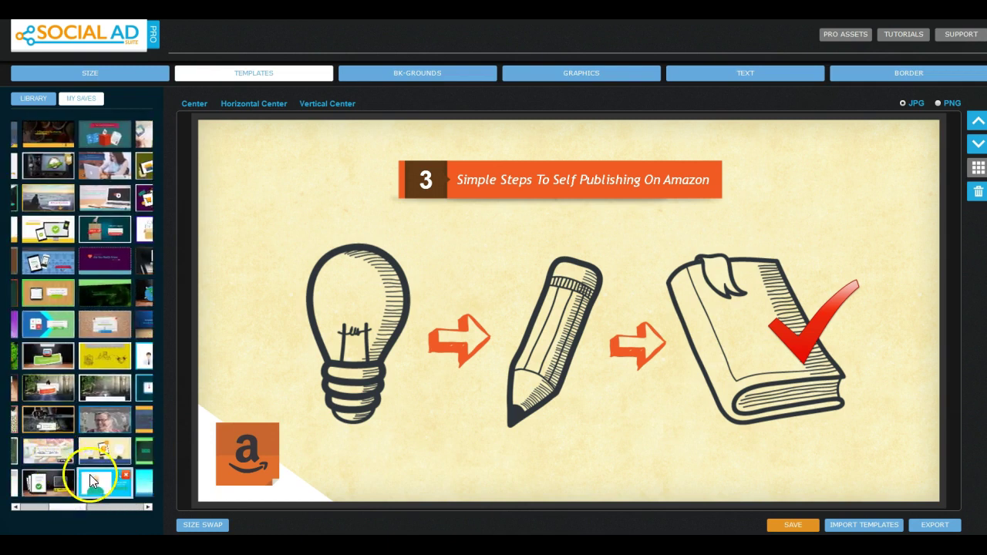
left_click(85, 454)
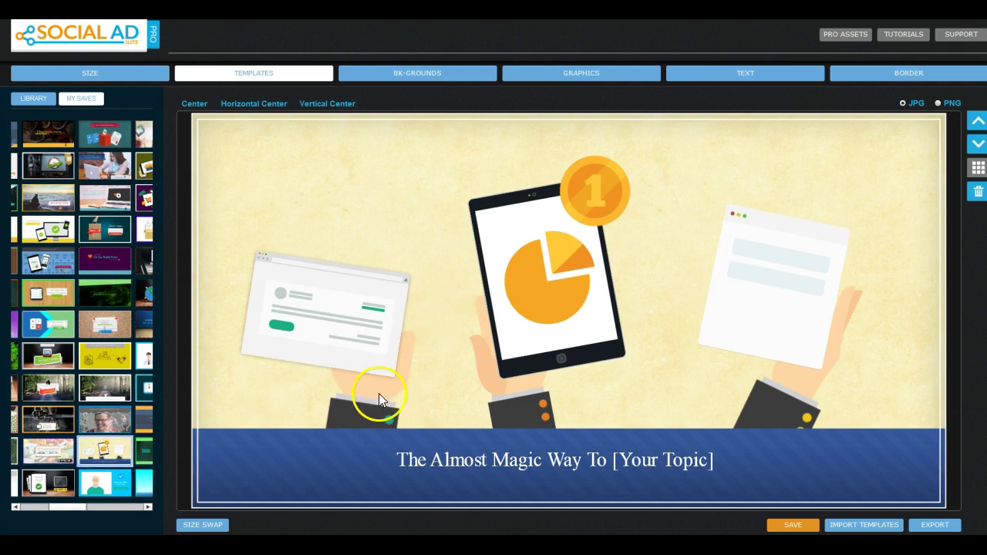
left_click_drag(502, 456, 476, 457)
- Select the pie-chart tablet graphic to inspect its separate layer, and clear the selection
left_click(562, 290)
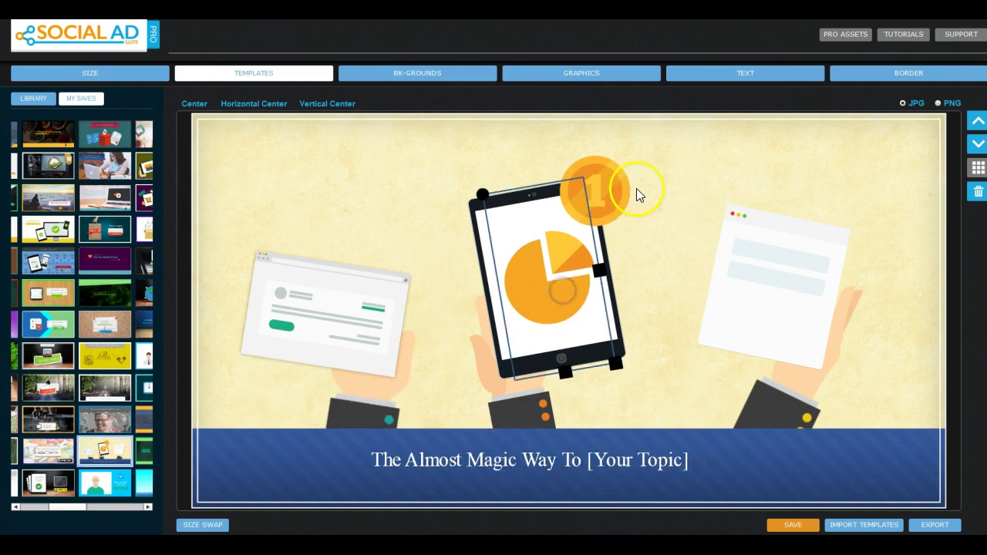
left_click(636, 193)
left_click(628, 178)
left_click(700, 313)
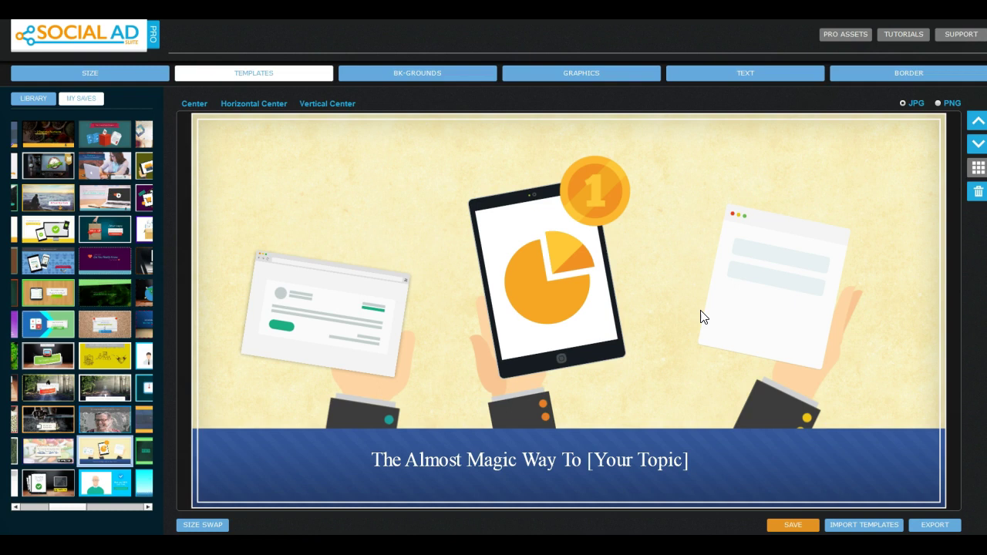
- Select the page content inside the browser-window graphic and enlarge it past the window's right edge
left_click(477, 313)
left_click(342, 324)
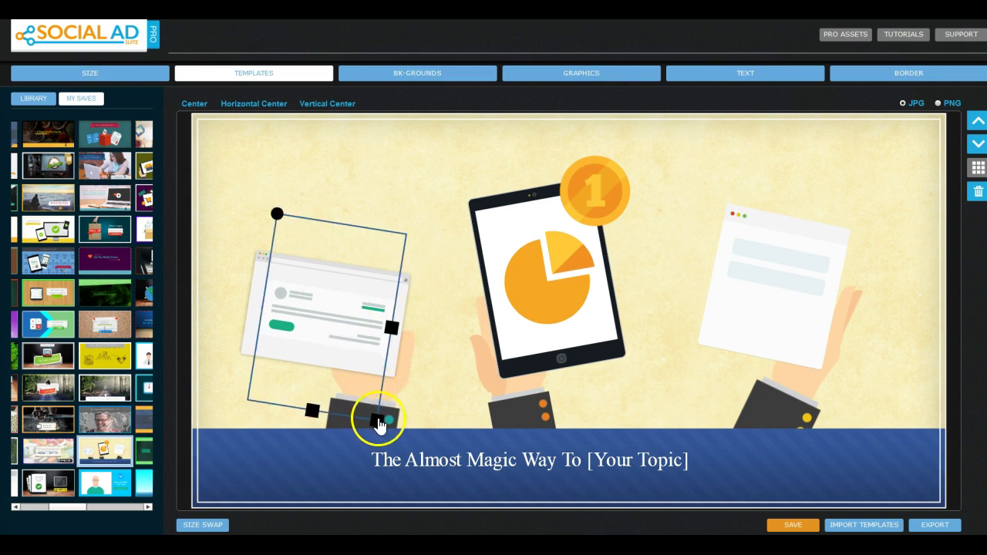
left_click_drag(379, 420, 418, 446)
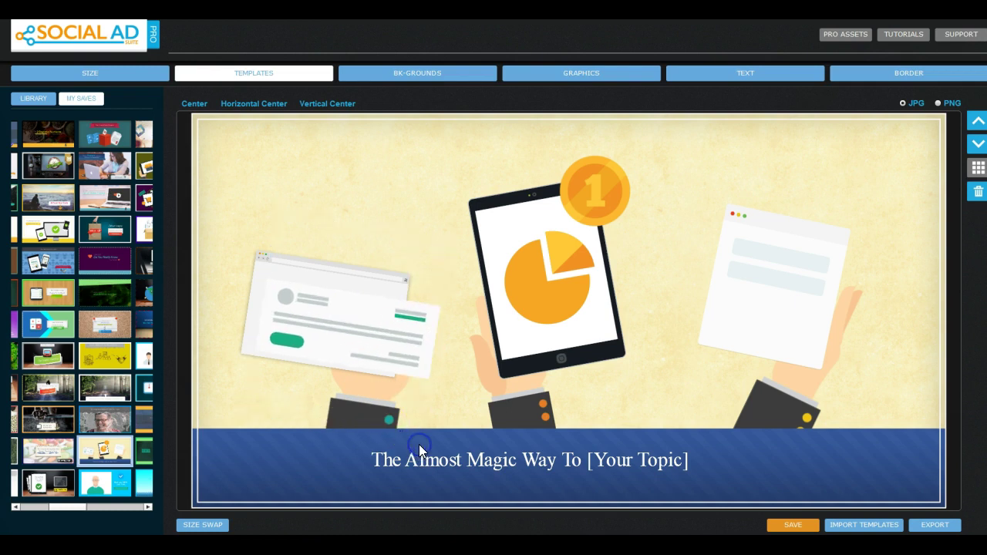
left_click(369, 332)
left_click(602, 459)
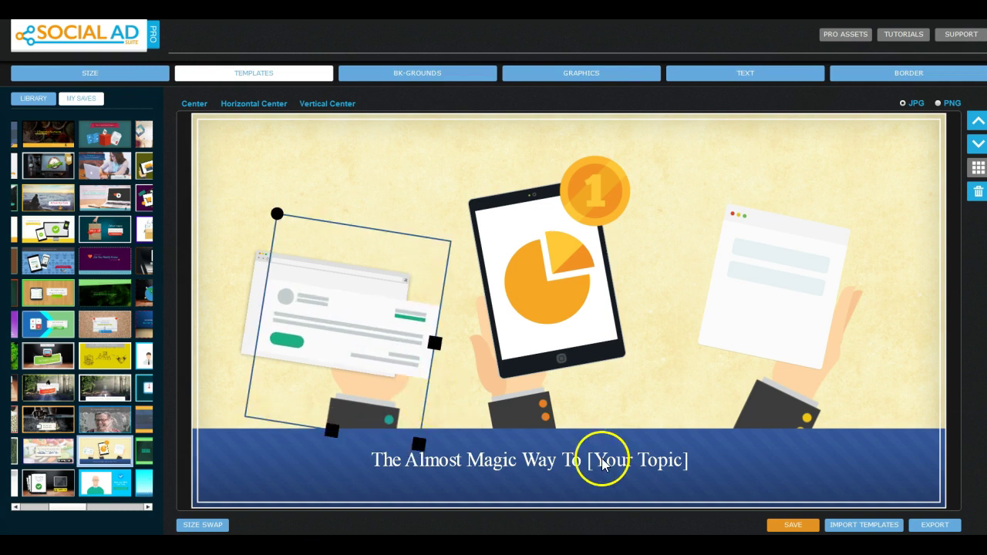
left_click(467, 447)
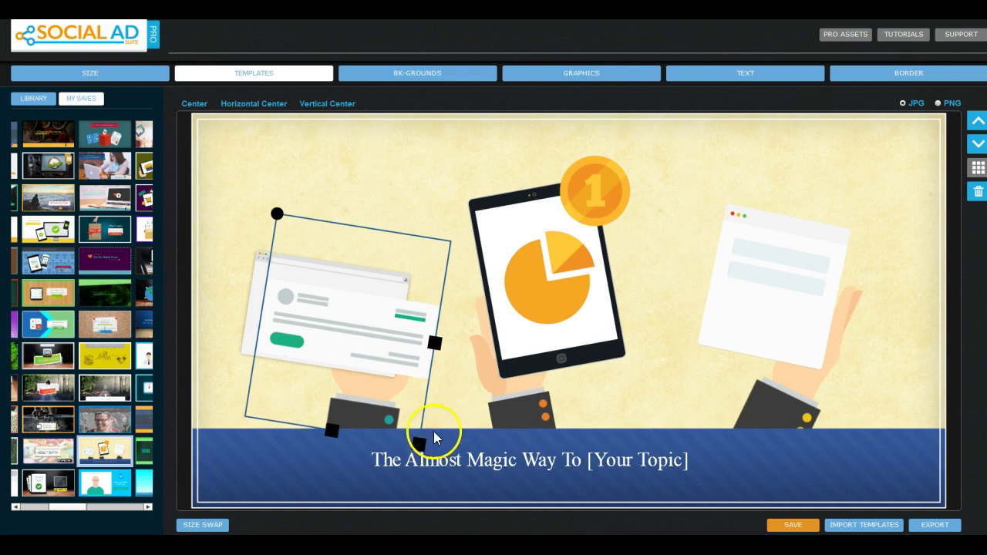
- Move the middle hand from behind the tablet to the gap on its right, and shift the rightmost hand further right
left_click(514, 408)
left_click_drag(514, 409, 663, 349)
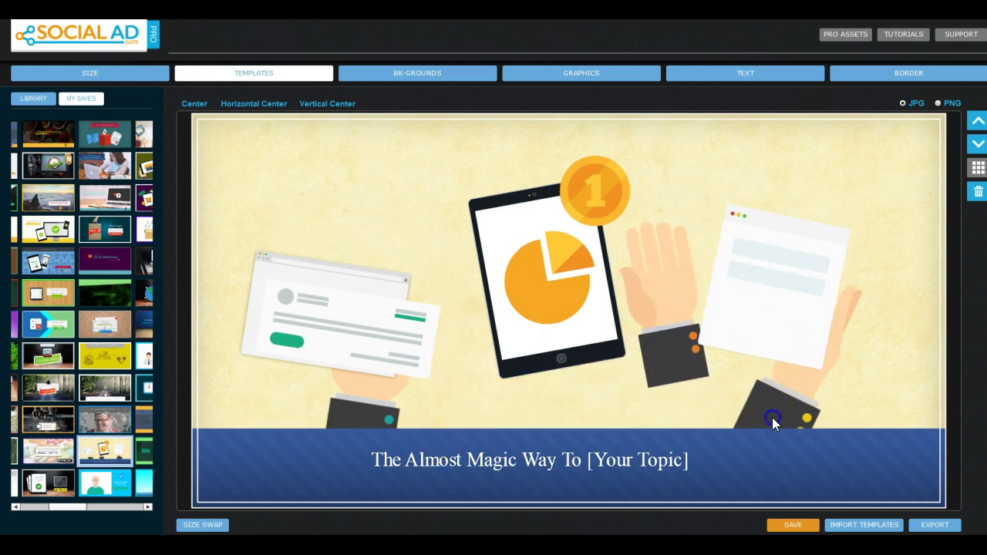
left_click_drag(772, 417, 852, 409)
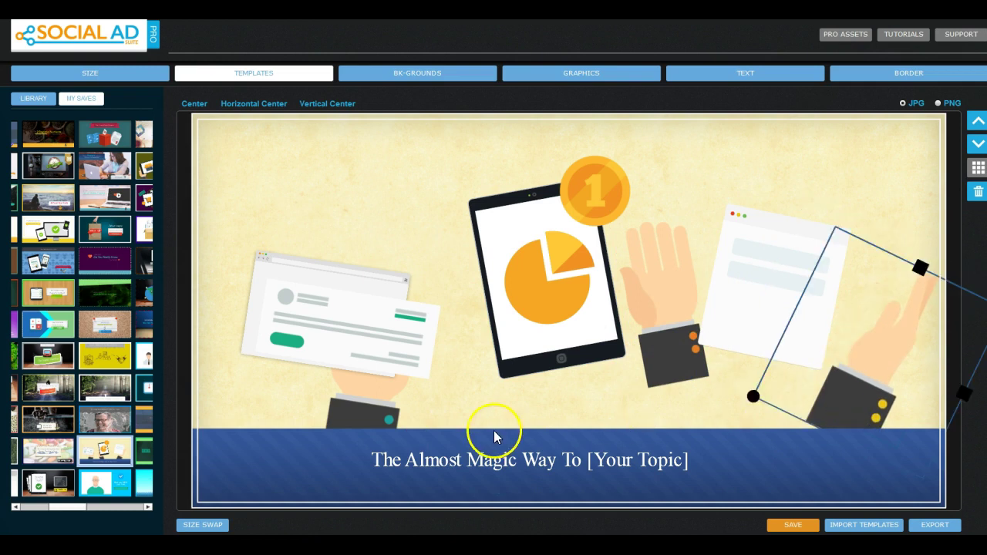
- Preview the saved "Meet your NEW [Job Title]", love quiz, shopping bag and "Want Premium Clients?" templates
left_click(94, 485)
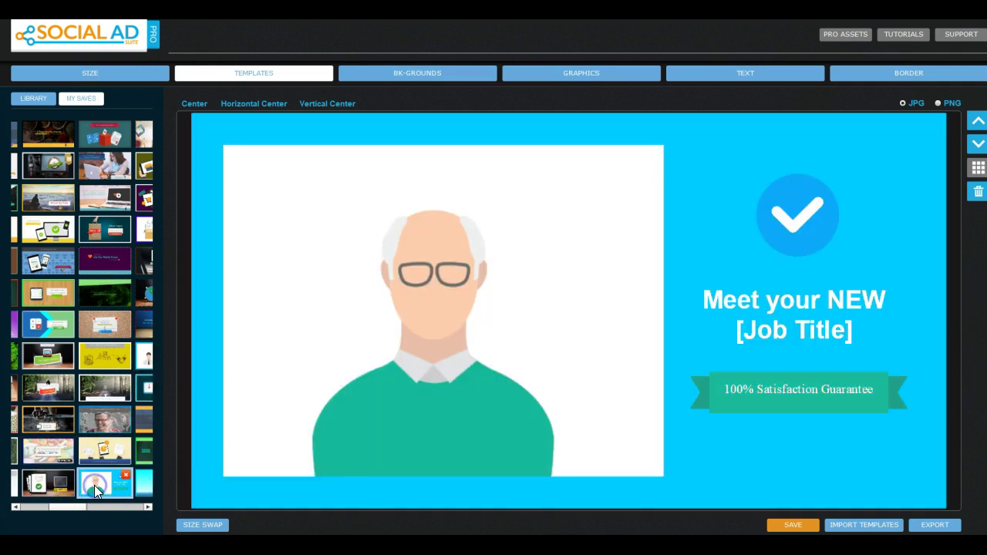
left_click(88, 270)
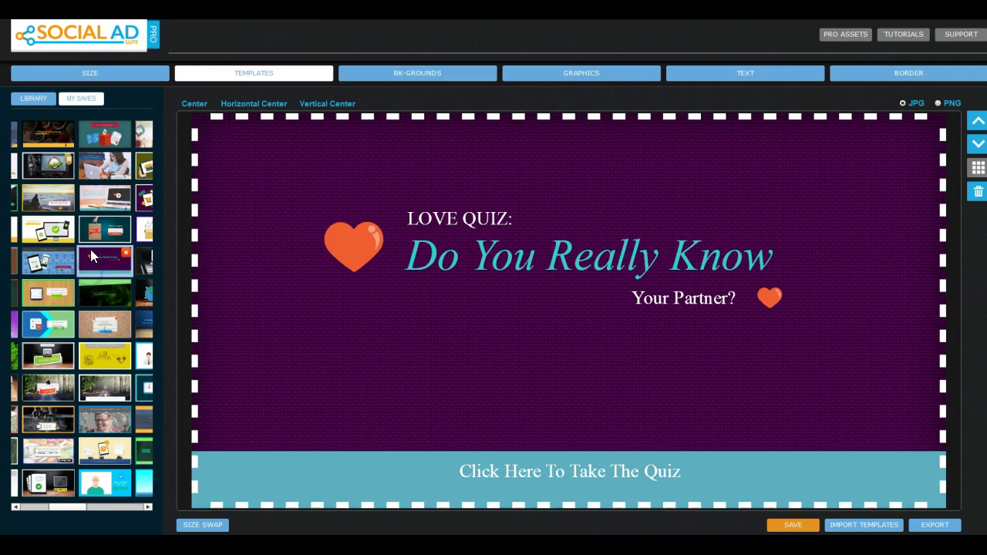
left_click(94, 229)
left_click(98, 171)
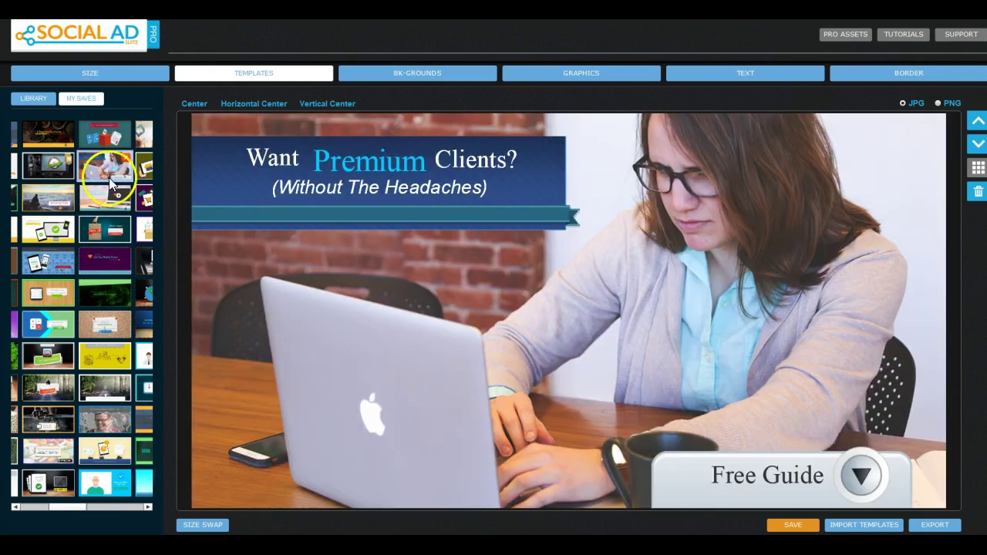
- Preview the saved "Advertising On Autopilot" template and load the "The NEW Formula To [Desired Result]" template
left_click_drag(72, 510, 40, 510)
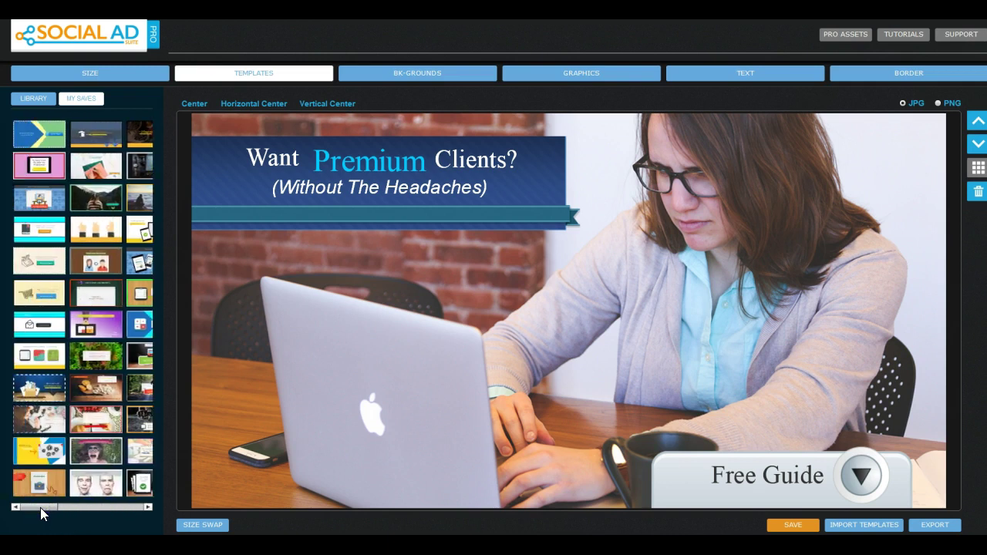
left_click(39, 455)
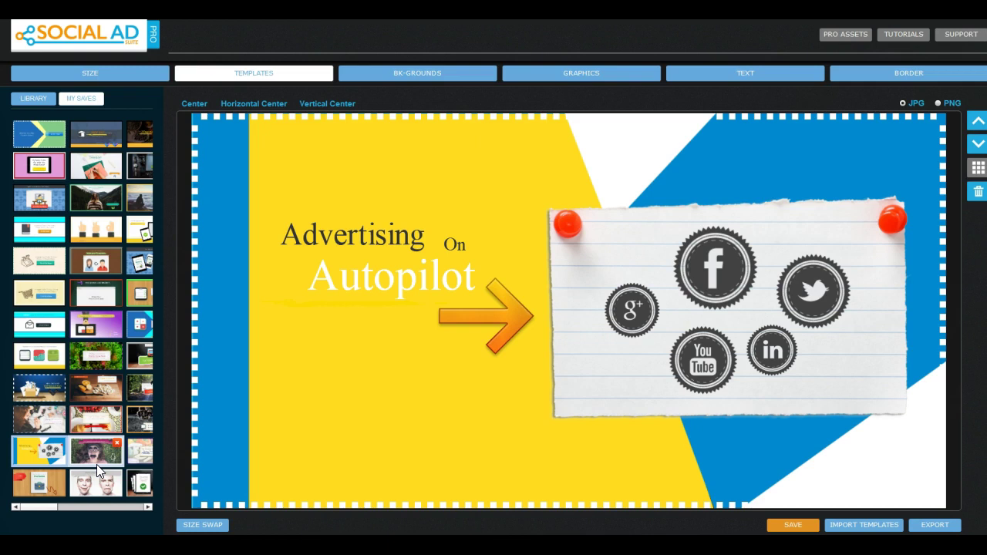
left_click(99, 428)
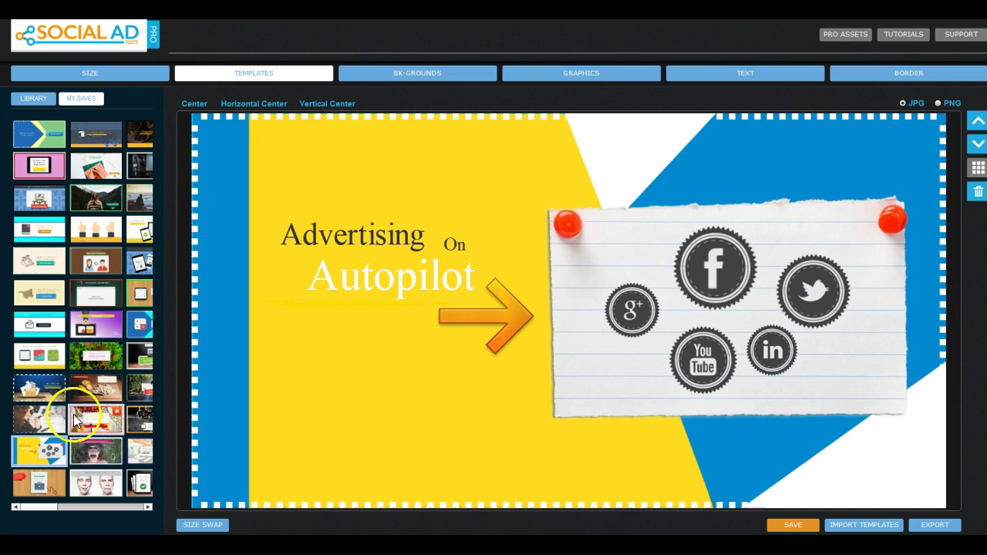
left_click(34, 359)
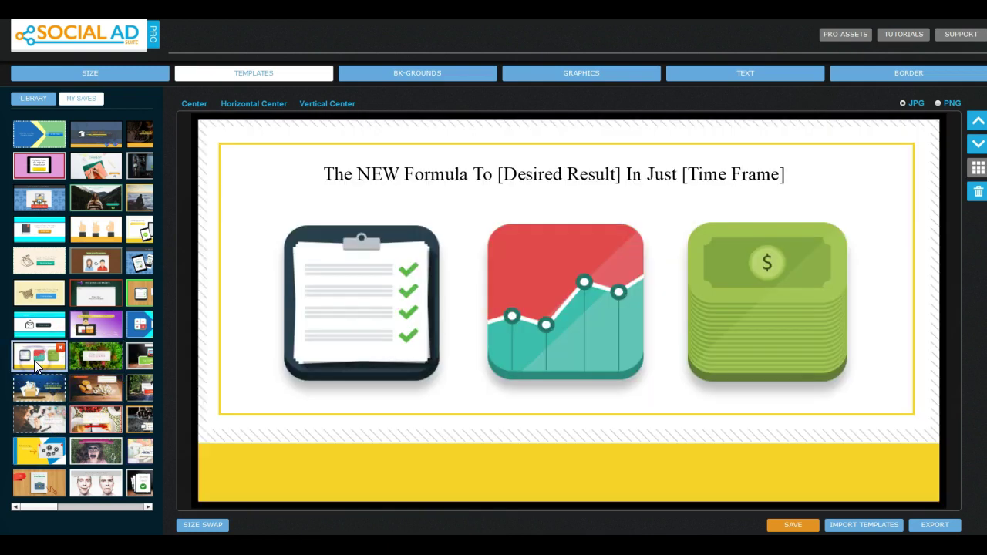